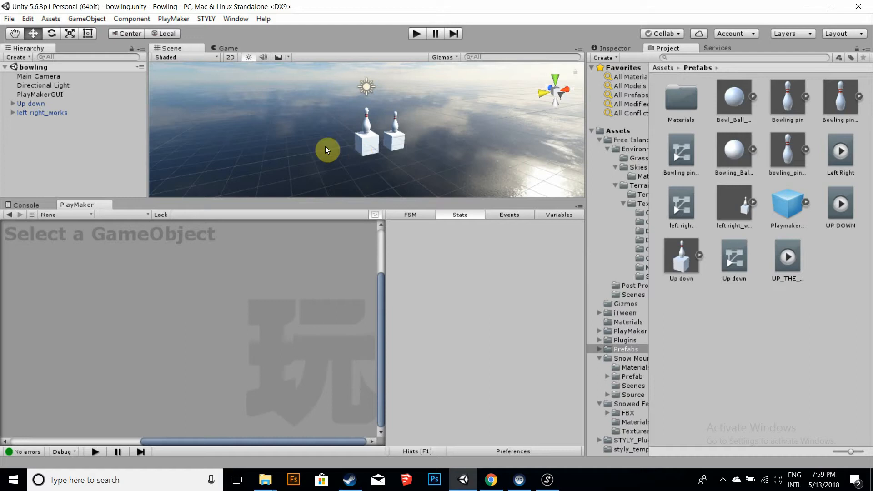
left_click(80, 15)
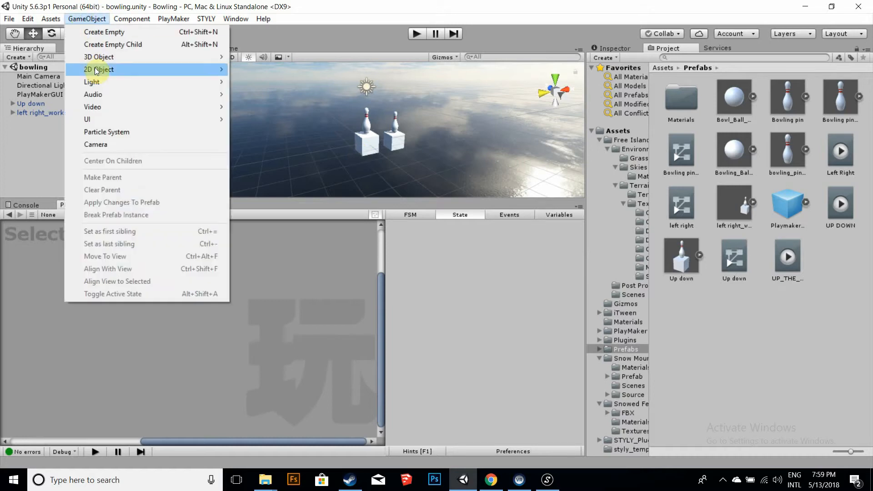
mouse_move(104, 61)
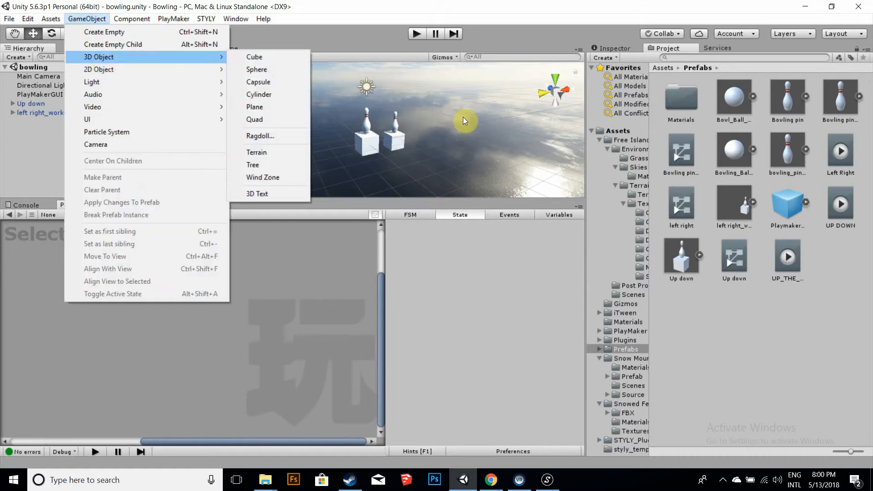
left_click(370, 97)
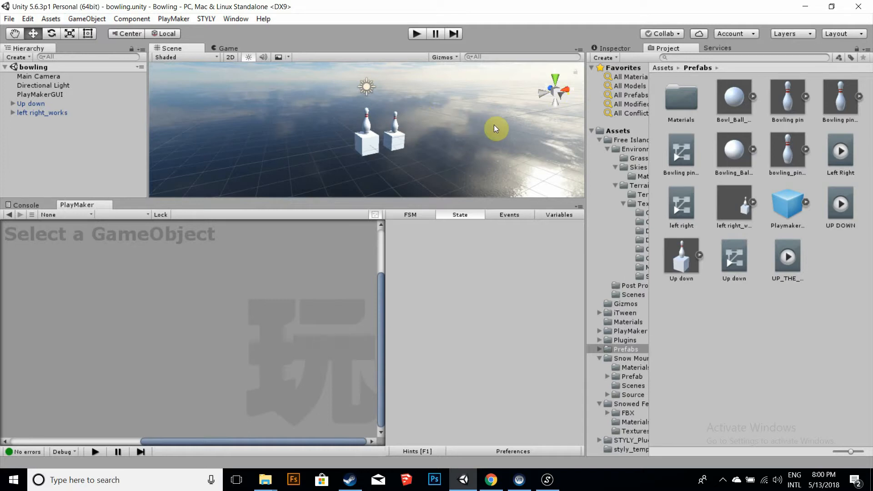
right_click(63, 139)
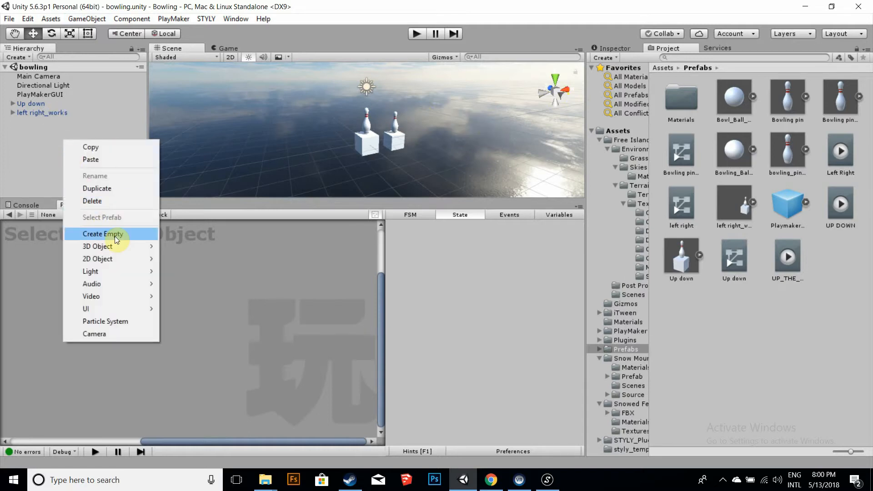
left_click(54, 155)
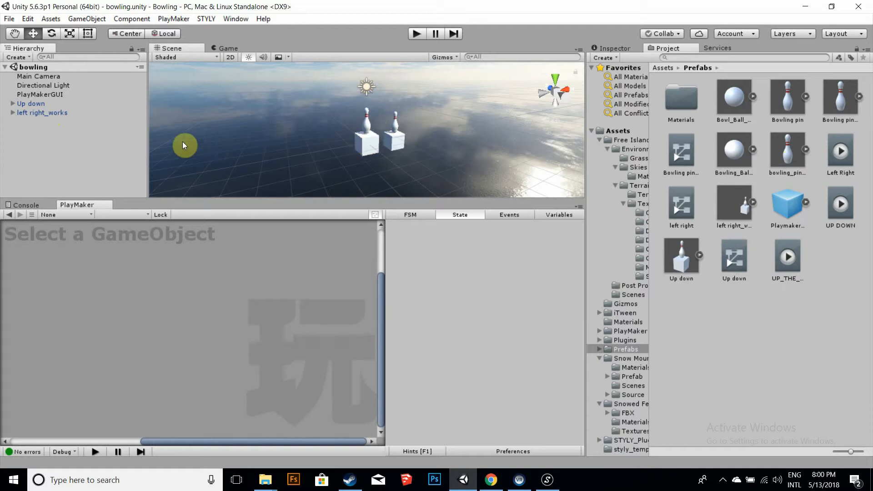
- Expand the Up down object and examine its Cube and Bowling pin single children in the scene
left_click(13, 104)
left_click(41, 121)
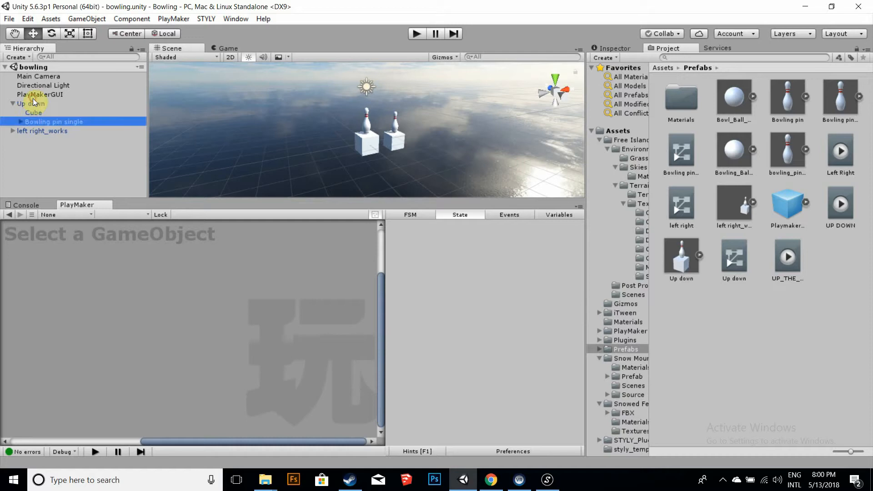
left_click(35, 113)
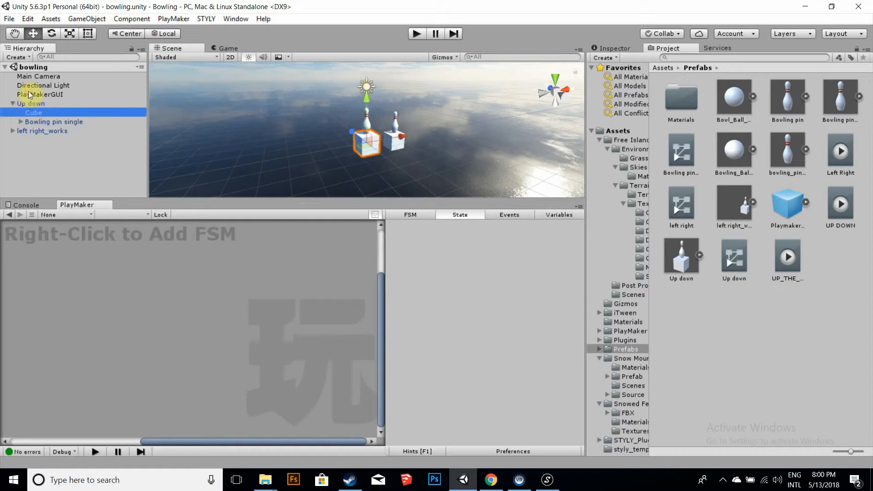
left_click(42, 120)
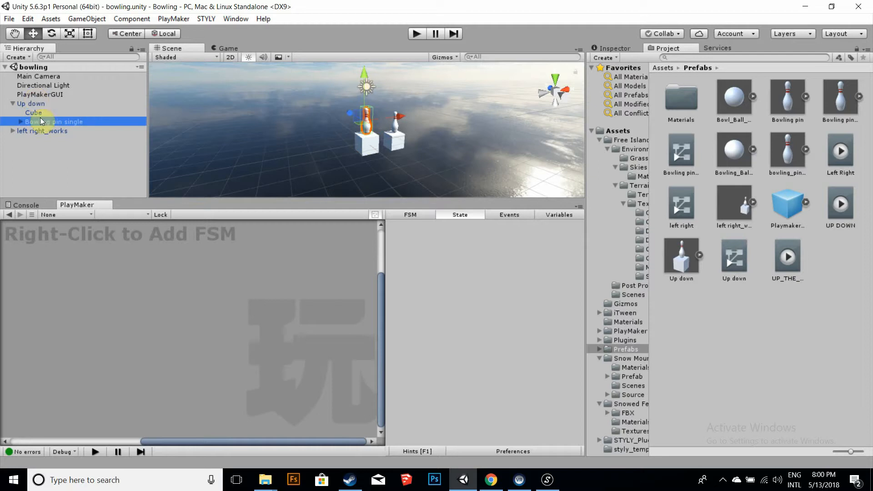
scroll(323, 119, "up", 10)
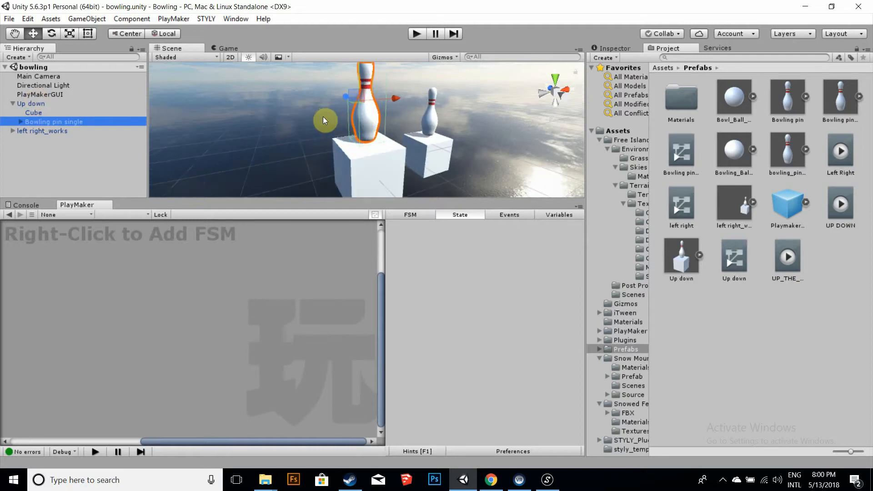
scroll(323, 116, "down", 8)
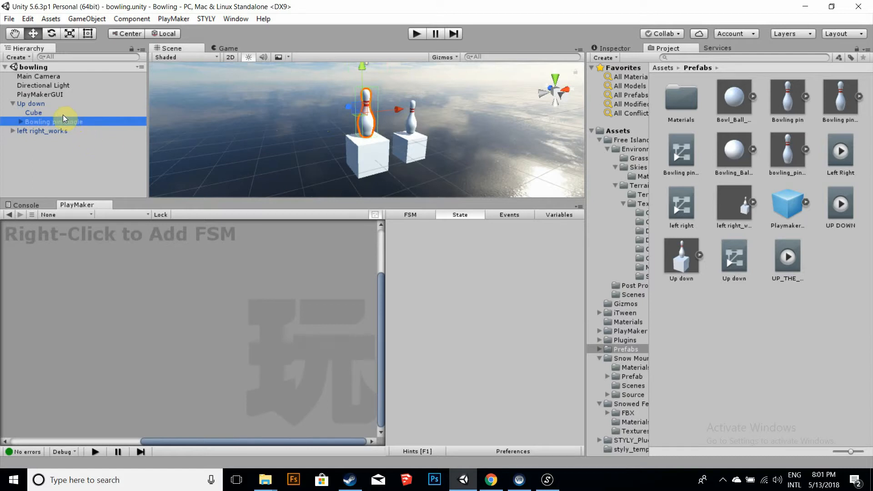
left_click(30, 114)
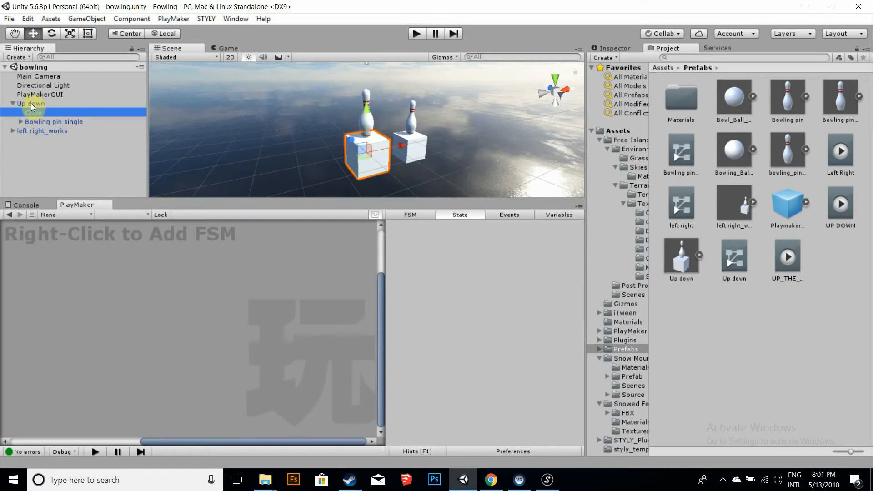
left_click(31, 103)
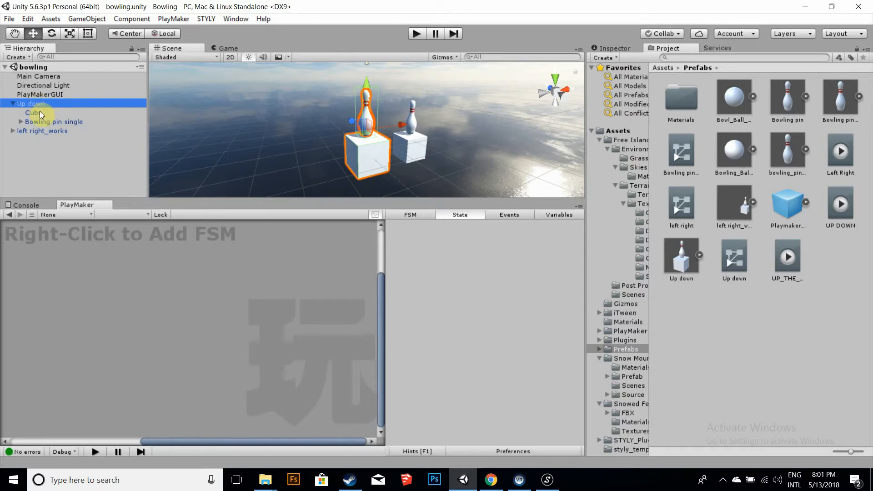
left_click(37, 113)
- Inspect the Transform and Animator components of the Up down parent object
left_click(33, 103)
left_click(615, 47)
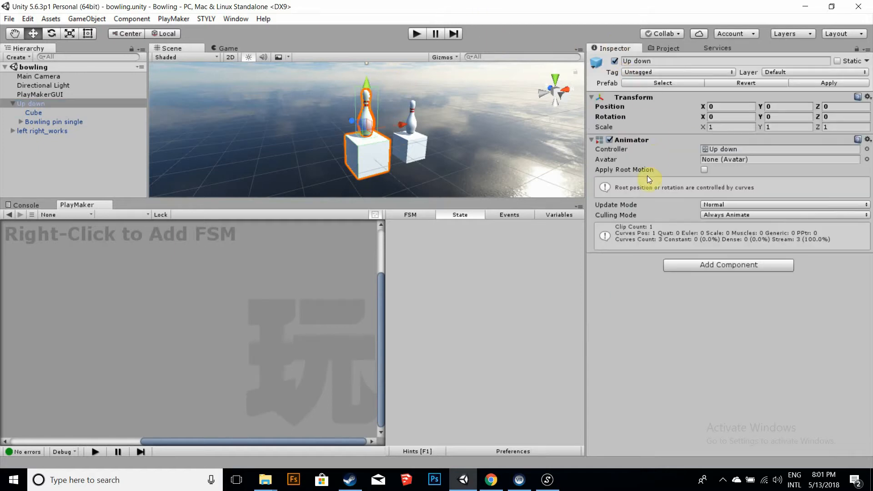
left_click(235, 18)
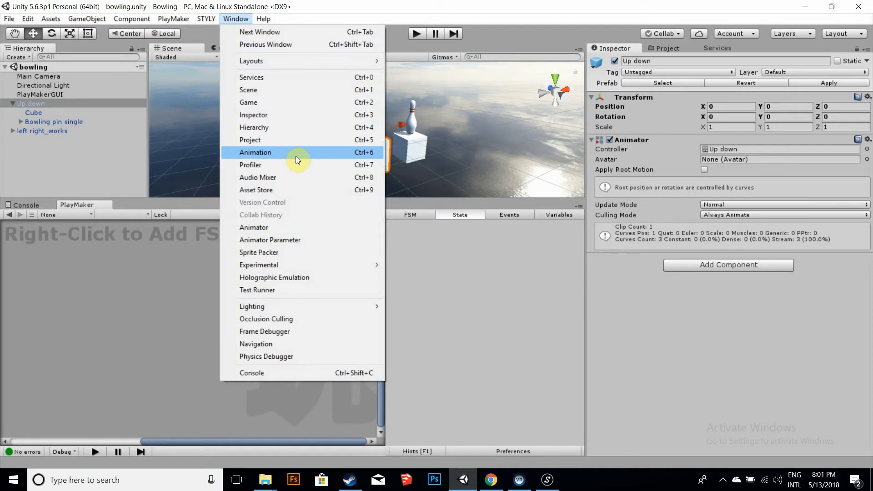
left_click(31, 84)
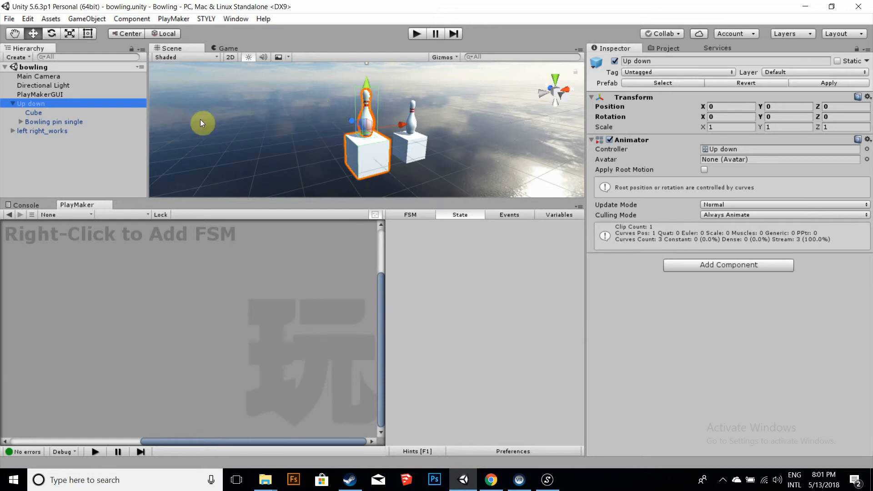
- Collapse the Up down object and run the scene briefly to preview the bowling pin animations
left_click(13, 104)
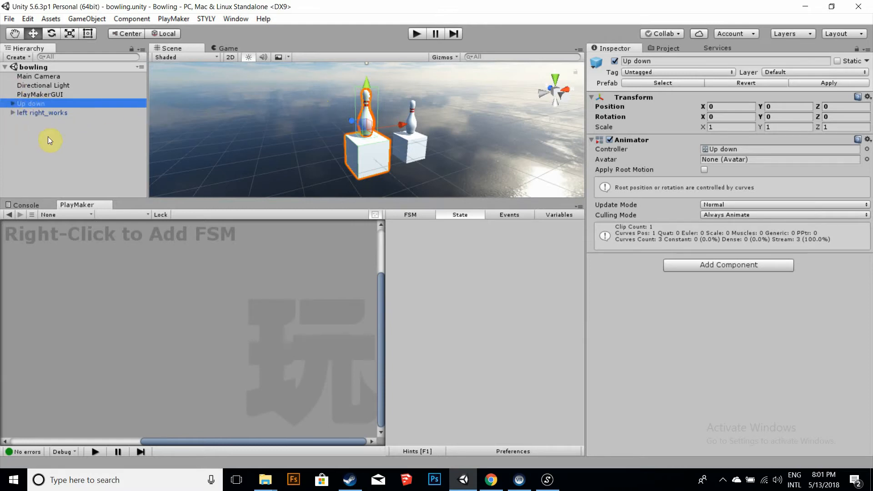
left_click(416, 33)
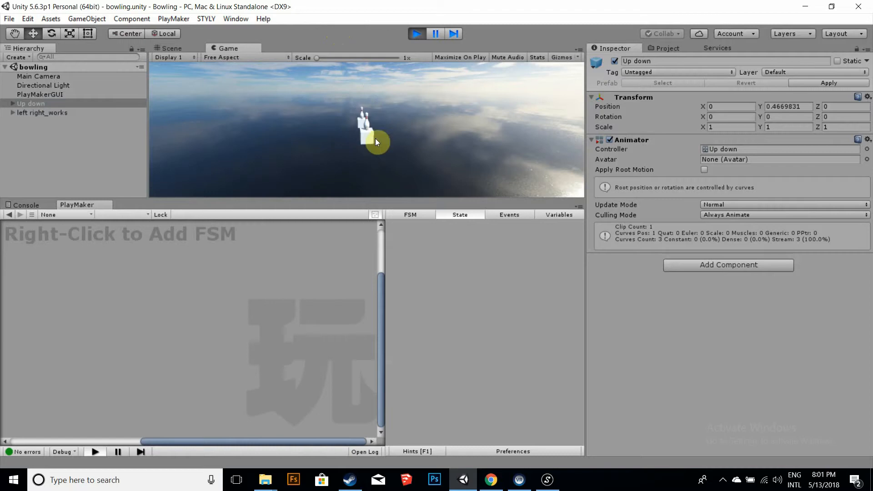
left_click(421, 34)
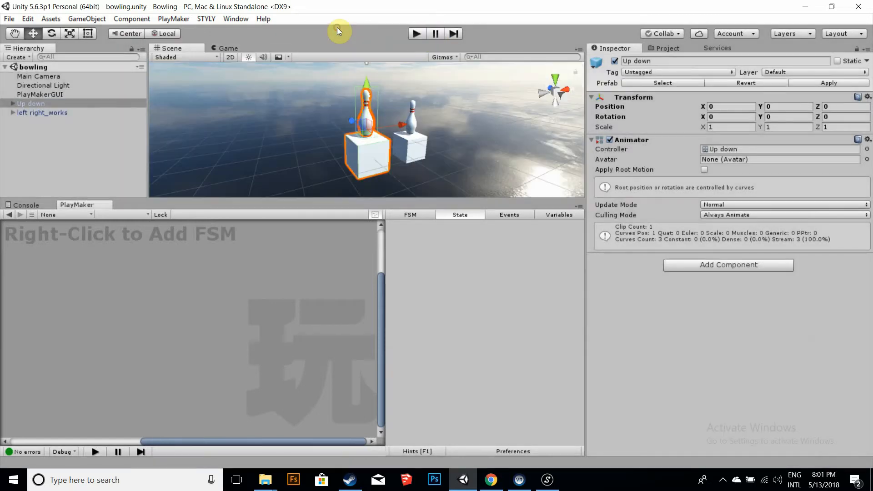
- Expand the Playmaker Throw Controllers v3 prefab and look through its GameController_R, GameController_L and Setup children
left_click(657, 48)
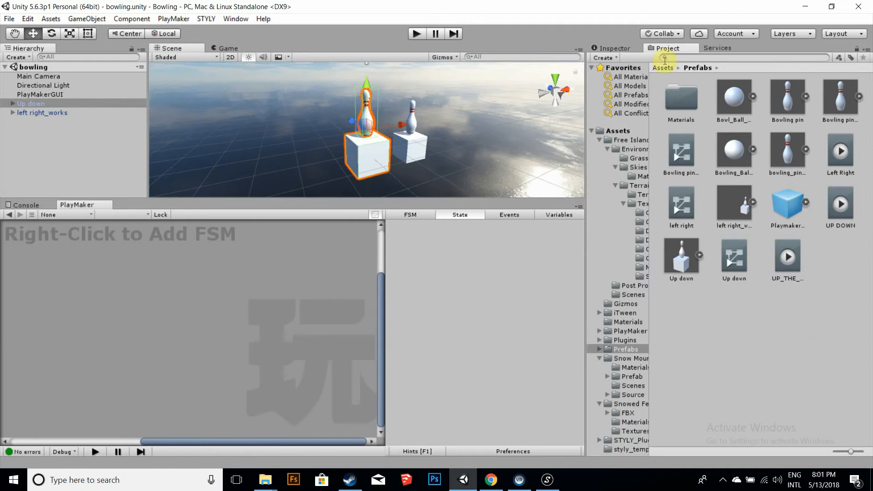
left_click(786, 205)
left_click(805, 202)
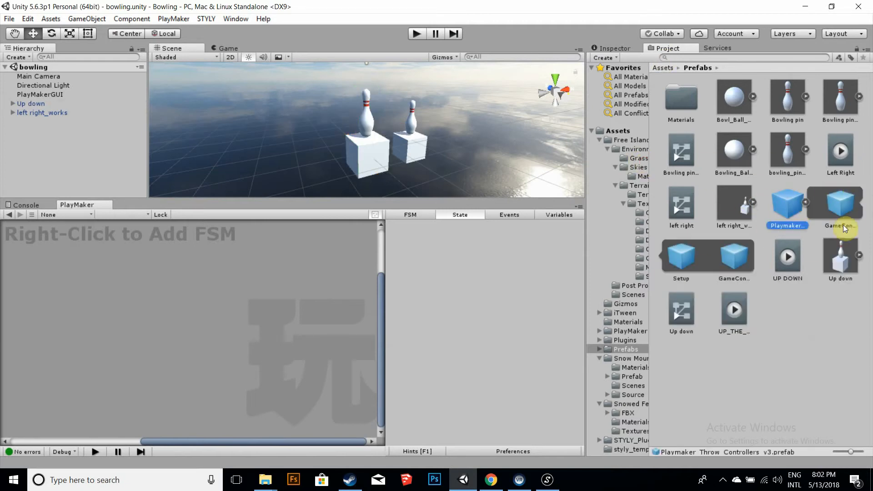
left_click(842, 199)
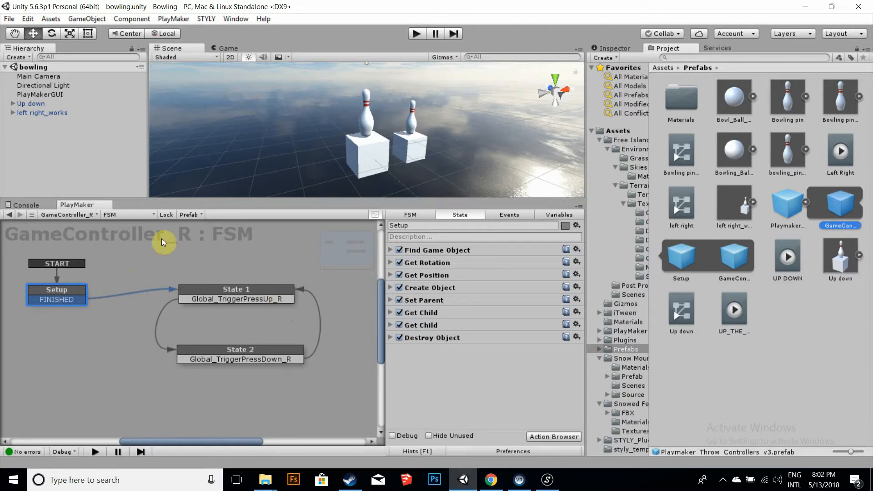
left_click(733, 257)
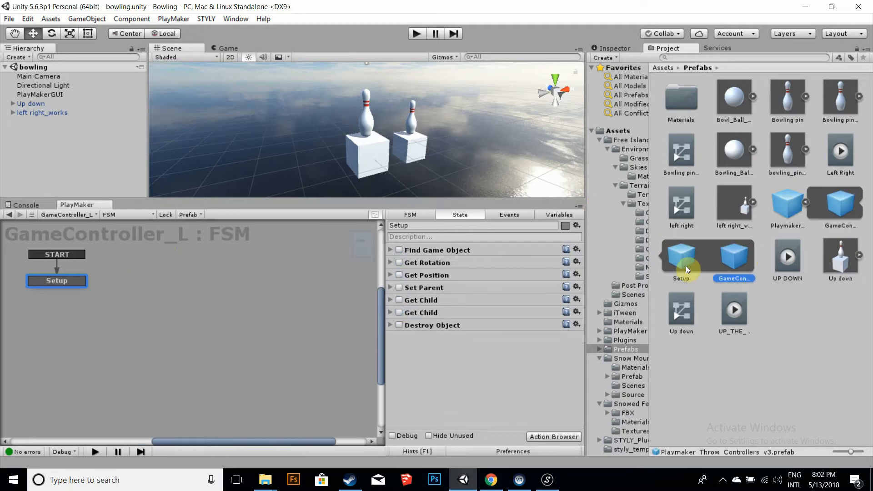
left_click(684, 256)
- Examine State 1 and State 2 in the GameController_R FSM, and check the GameController_L FSM for comparison
left_click(835, 210)
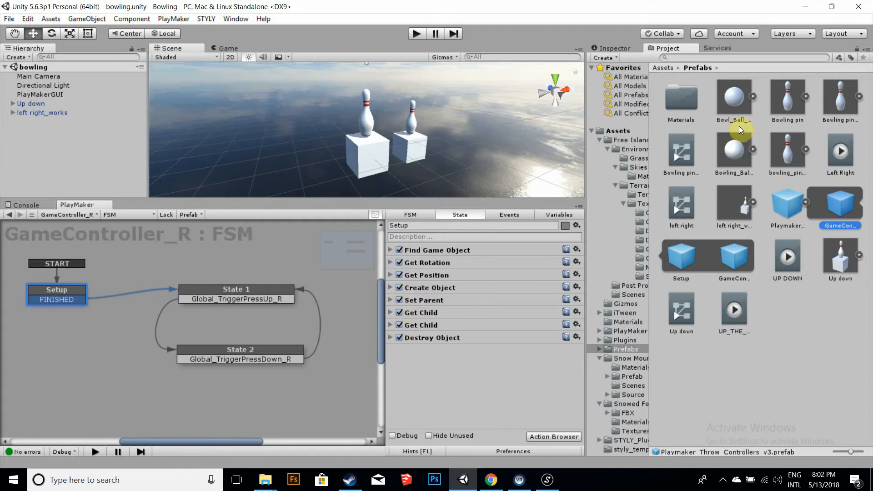
left_click(231, 288)
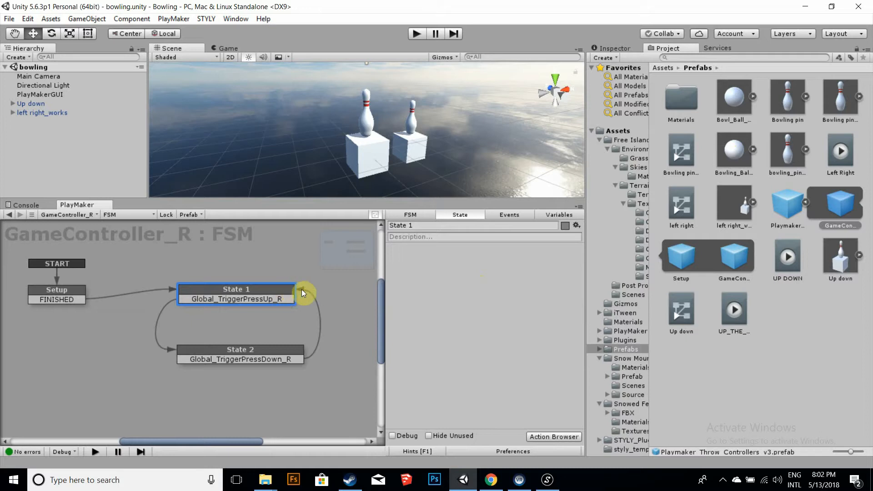
left_click(285, 352)
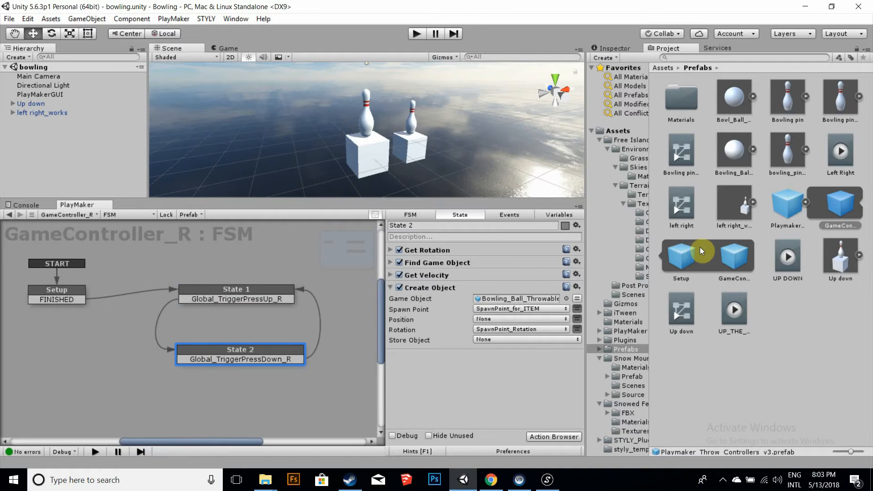
left_click(733, 257)
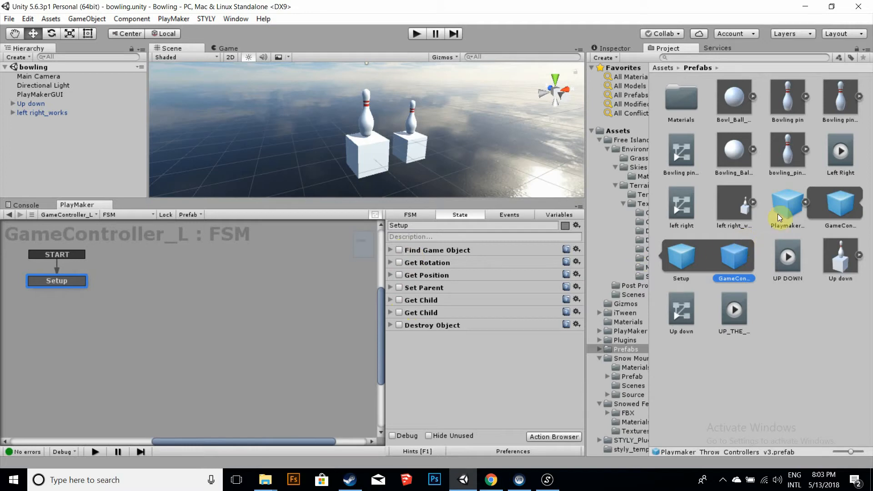
- Examine the Bowling_Ball_Throwable prefab's FSM, reviewing the actions in its move forward and dying states
left_click(738, 145)
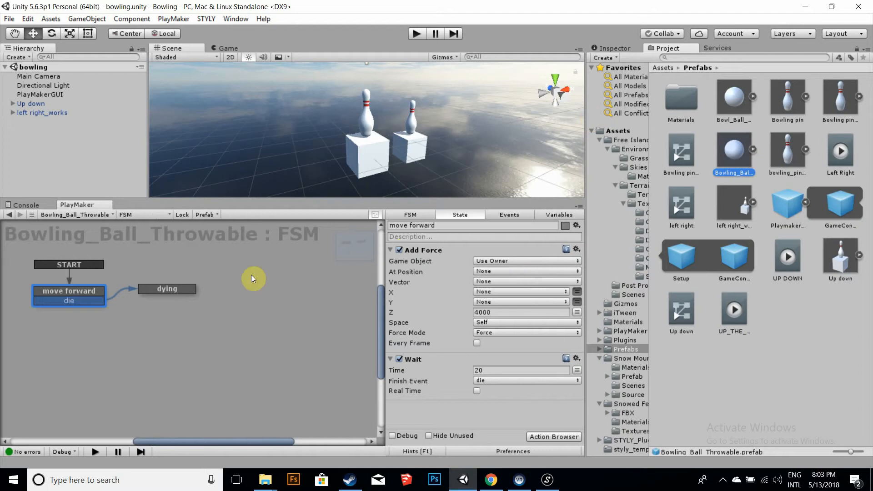
left_click(847, 202)
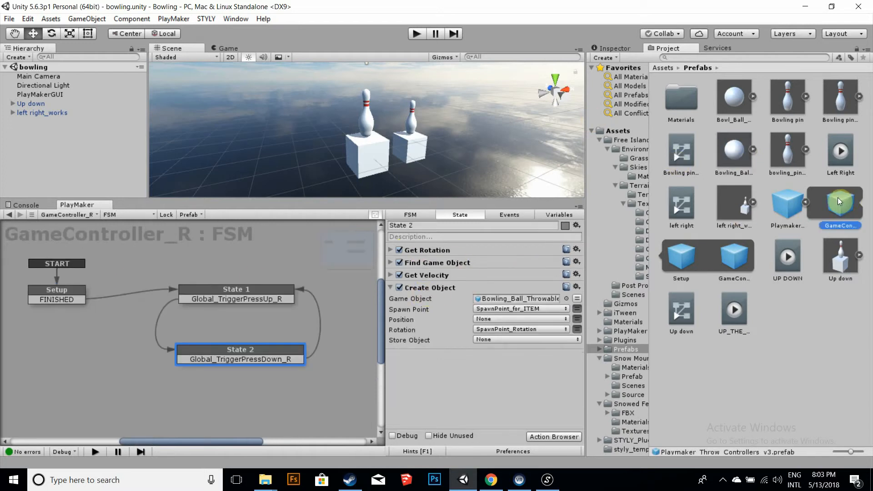
left_click(742, 156)
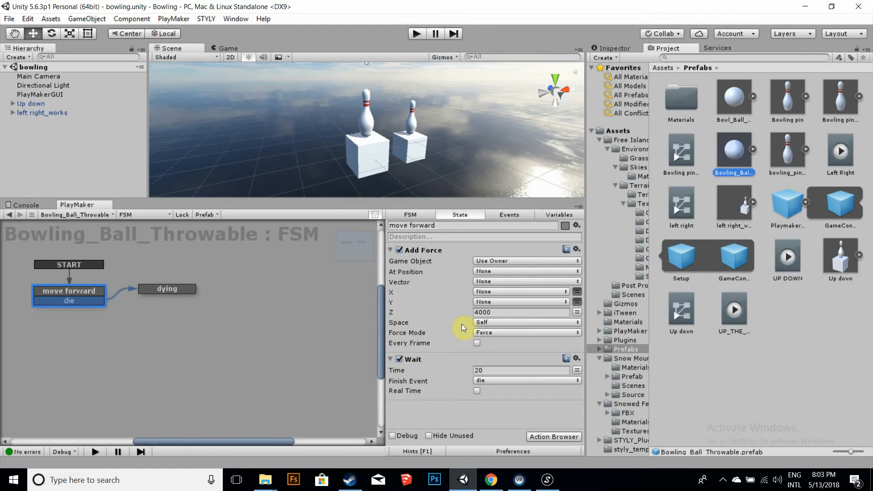
left_click(184, 289)
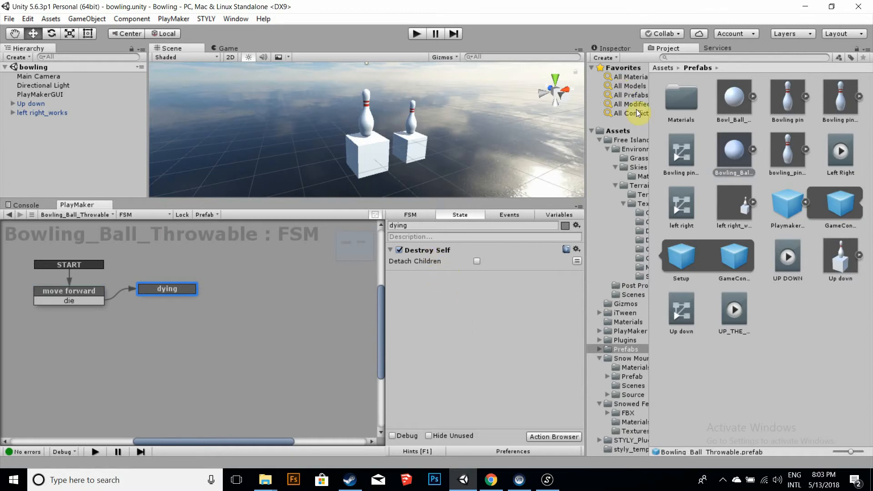
- Collapse the Playmaker Throw Controllers v3 prefab and upload it to STYLY
left_click(806, 200)
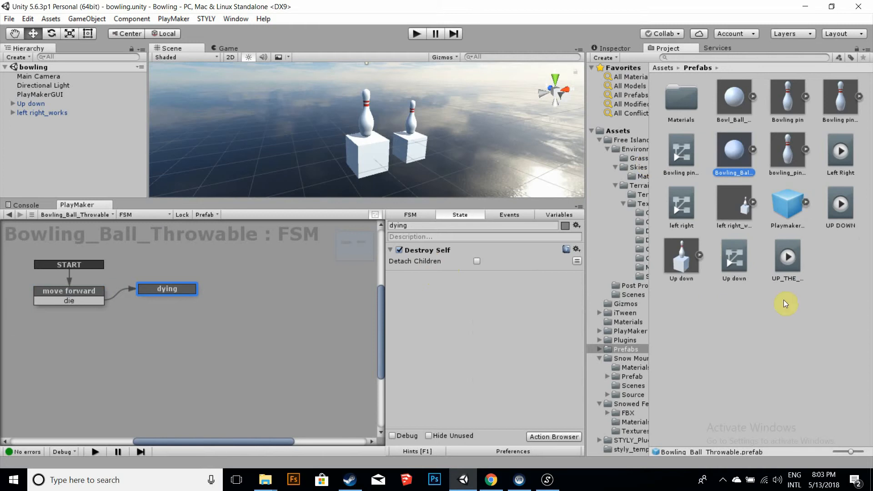
right_click(788, 207)
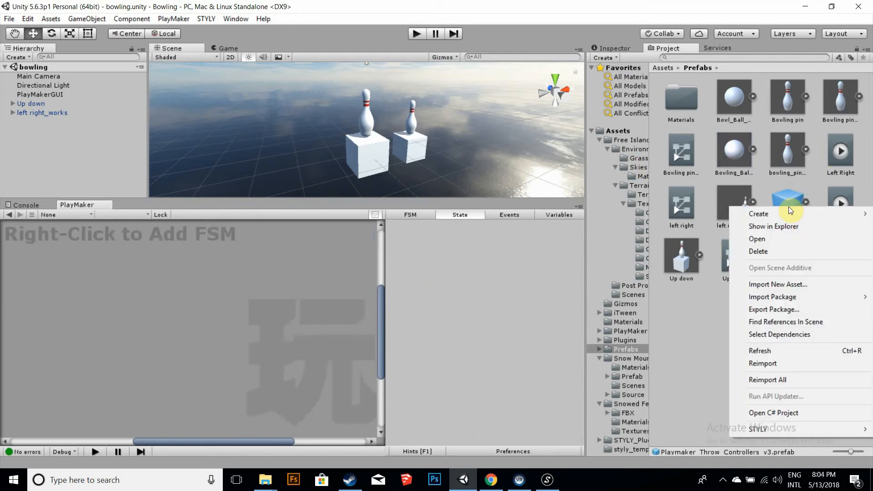
mouse_move(763, 427)
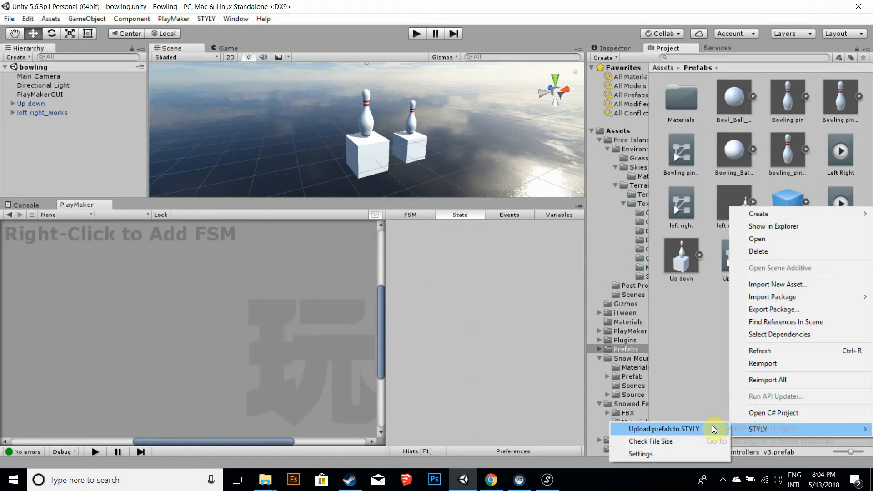
left_click(695, 427)
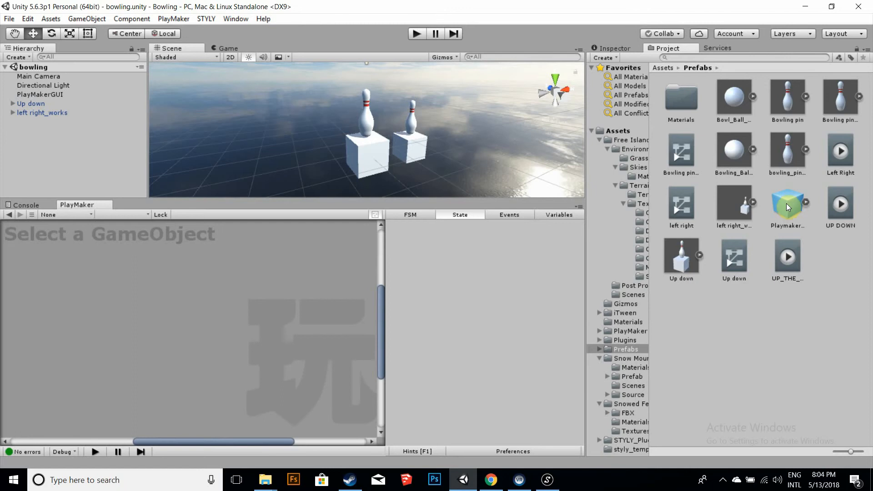
left_click(790, 201)
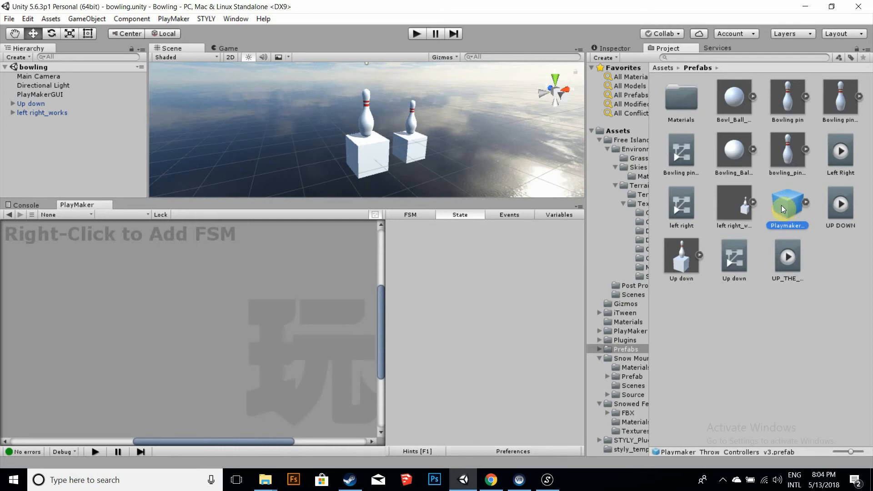
- Switch to the STYLY web editor, open the Bowling Mania scene and look around the fenced lane and floating pins
left_click(208, 18)
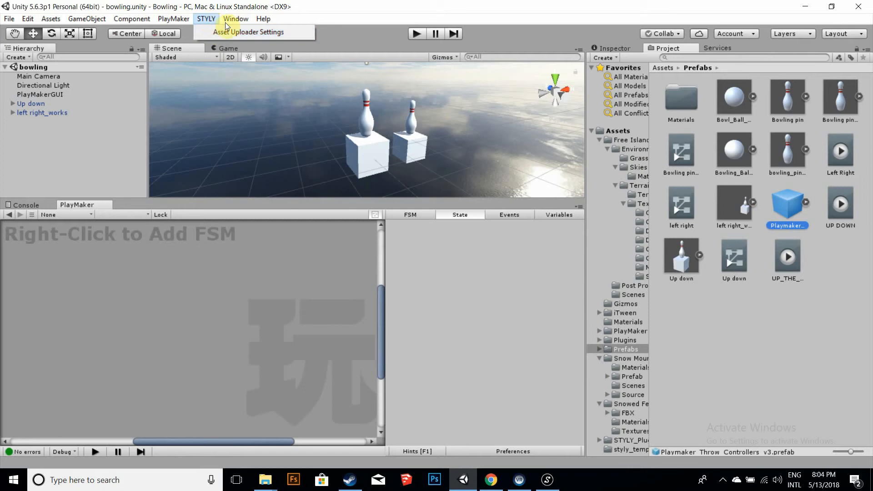
left_click(751, 304)
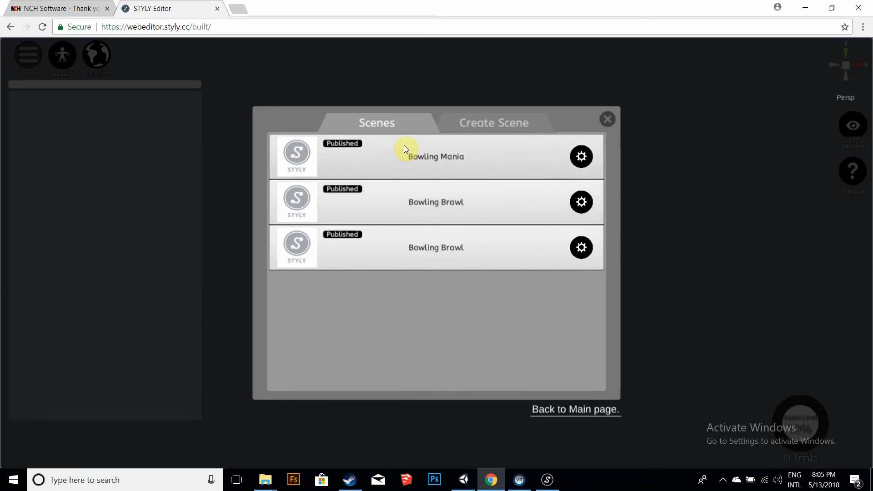
left_click(404, 145)
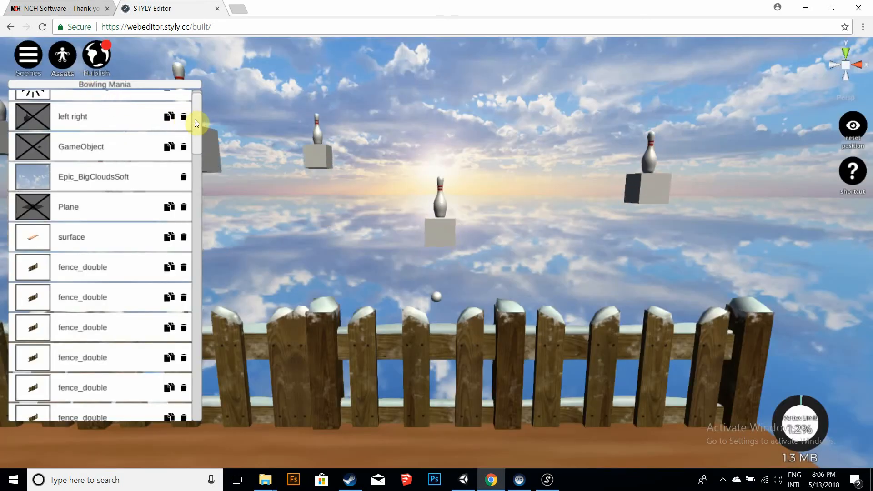
right_click_drag(376, 193, 621, 195)
right_click_drag(509, 165, 474, 143)
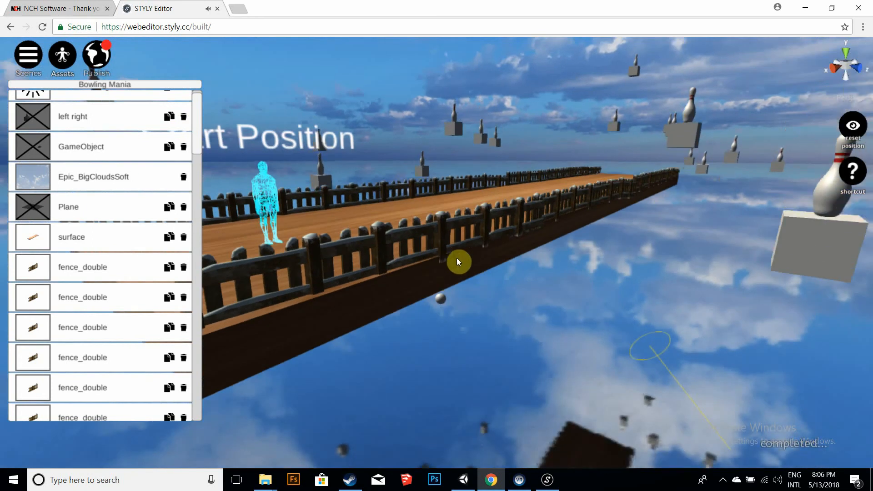
right_click_drag(568, 291, 530, 238)
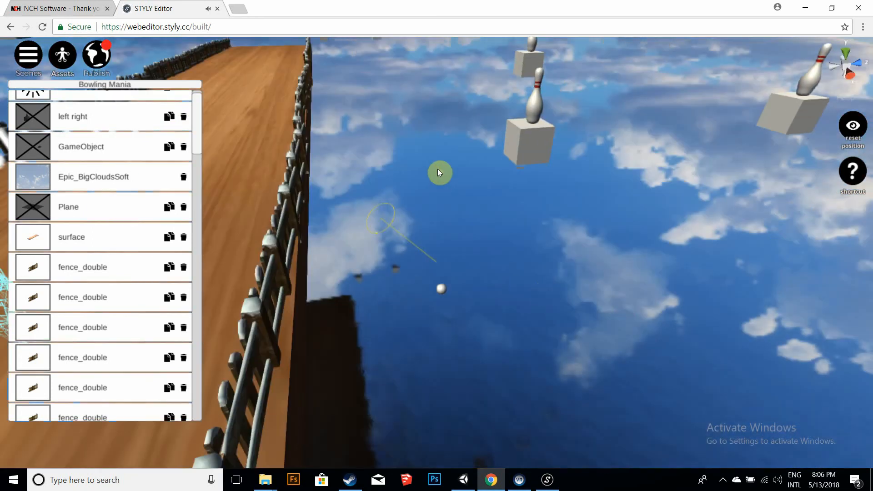
right_click_drag(437, 168, 376, 209)
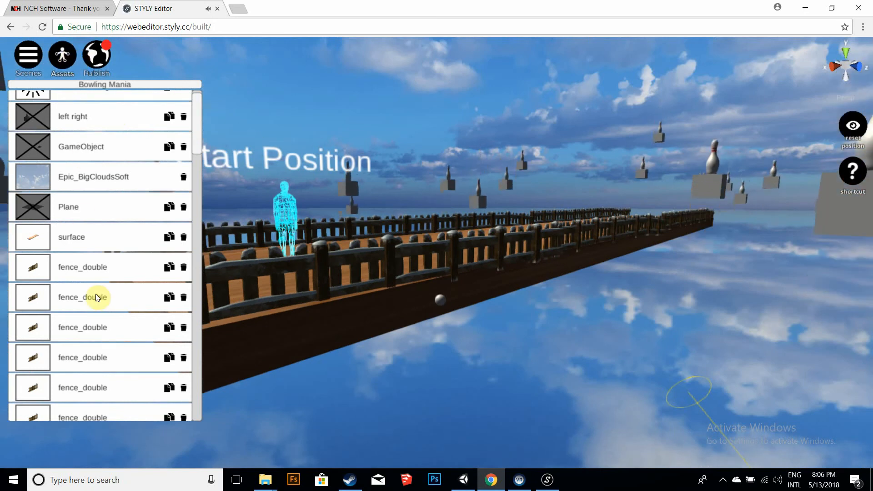
- Insert the Up down pin model from My Models into the Bowling Mania scene
left_click(63, 52)
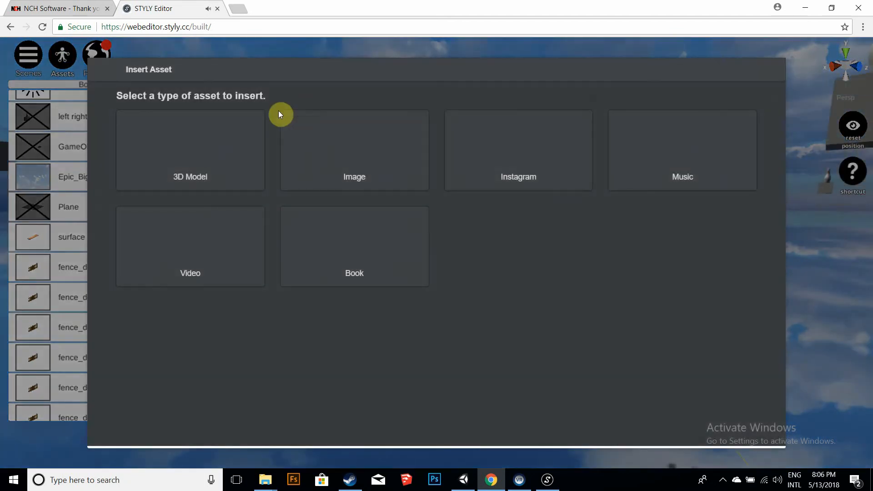
left_click(213, 155)
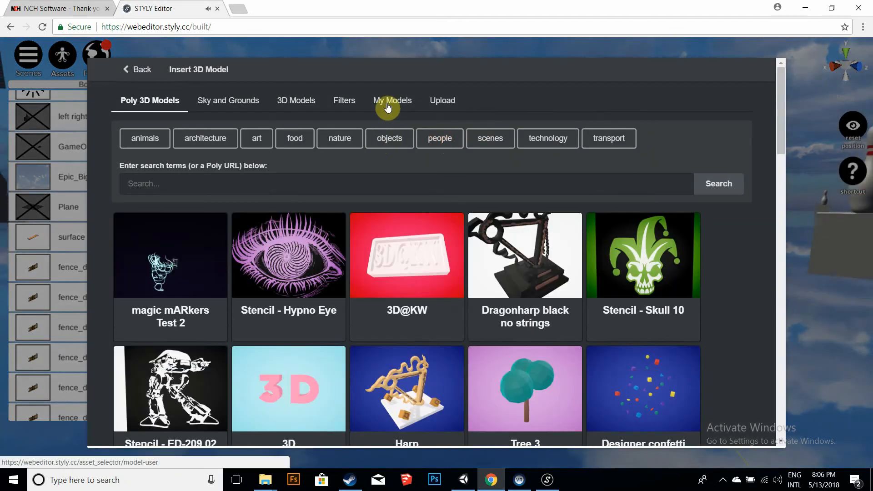
left_click(393, 114)
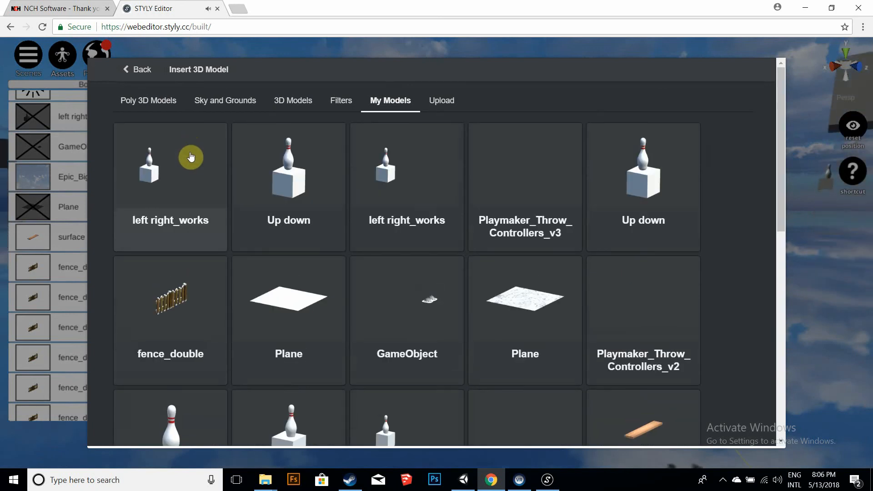
left_click(266, 150)
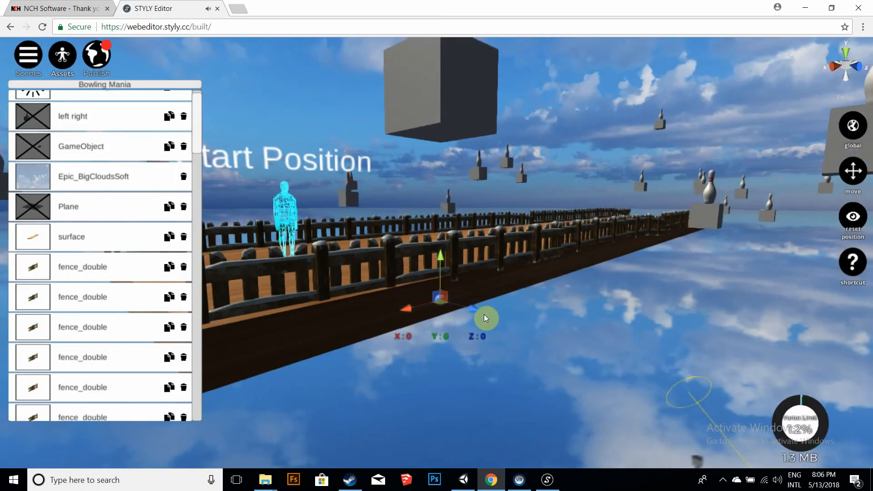
left_click(346, 134)
right_click_drag(311, 119, 404, 133)
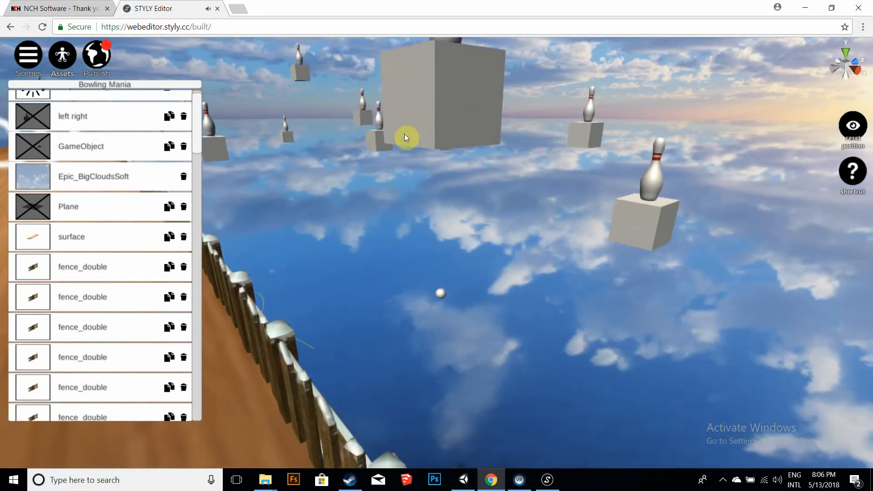
- Select the newly added Up down pin at the end of the object list and move it about 1 unit along X
left_click_drag(199, 126, 195, 413)
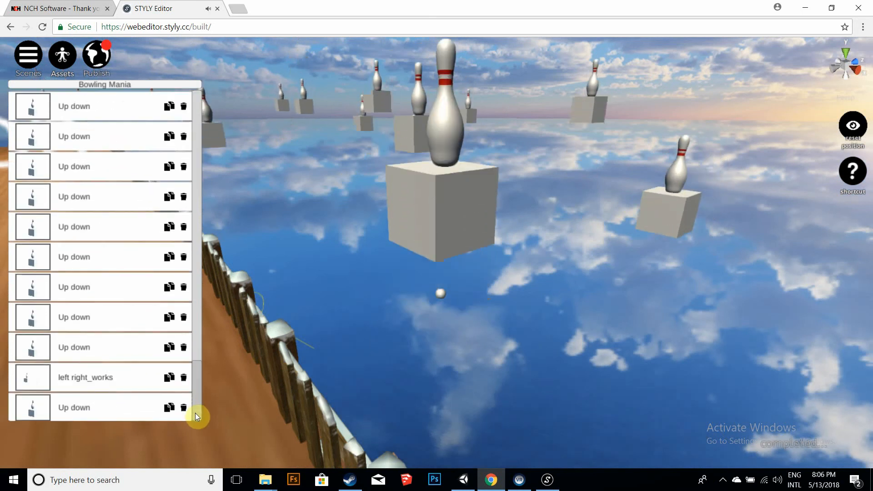
left_click(121, 404)
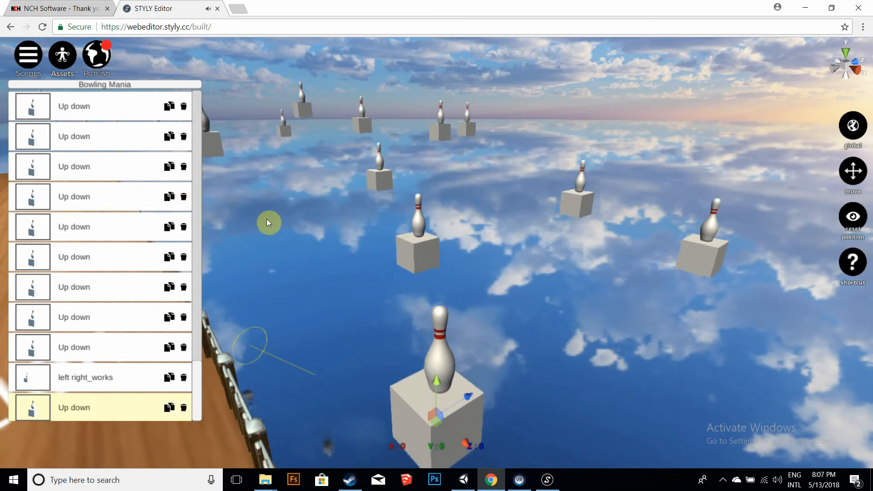
left_click_drag(265, 203, 605, 195, "alt")
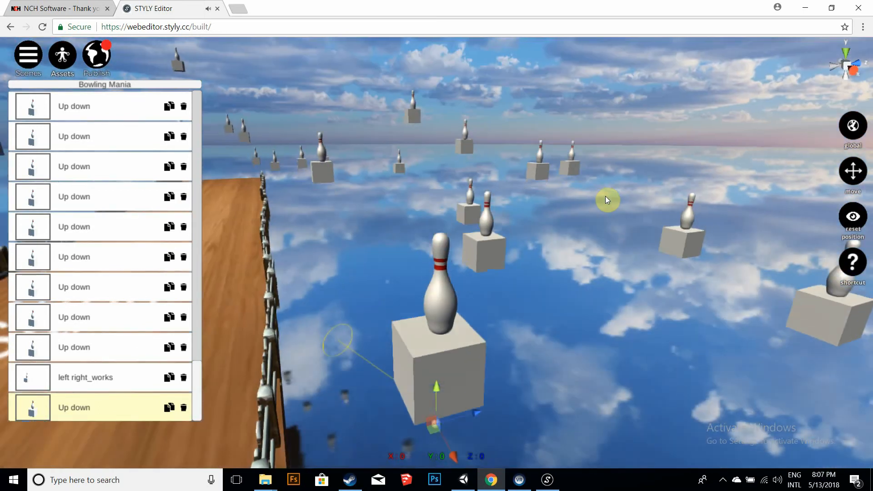
left_click(454, 449)
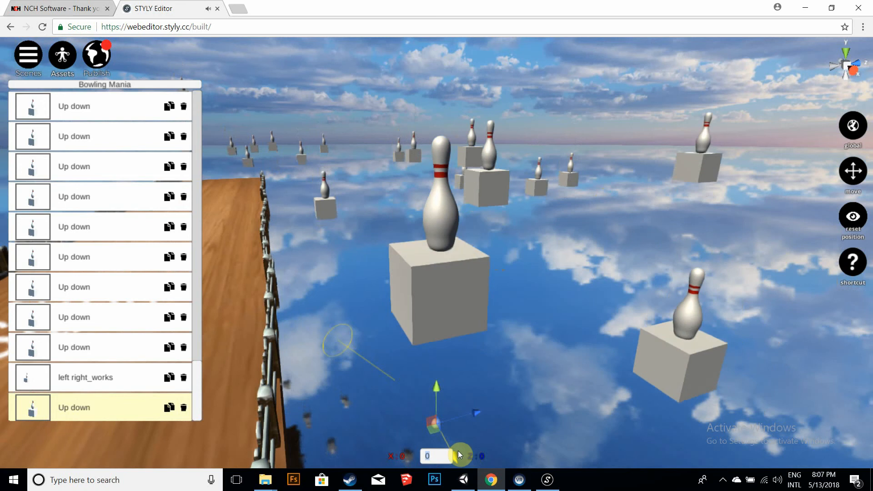
left_click(497, 443)
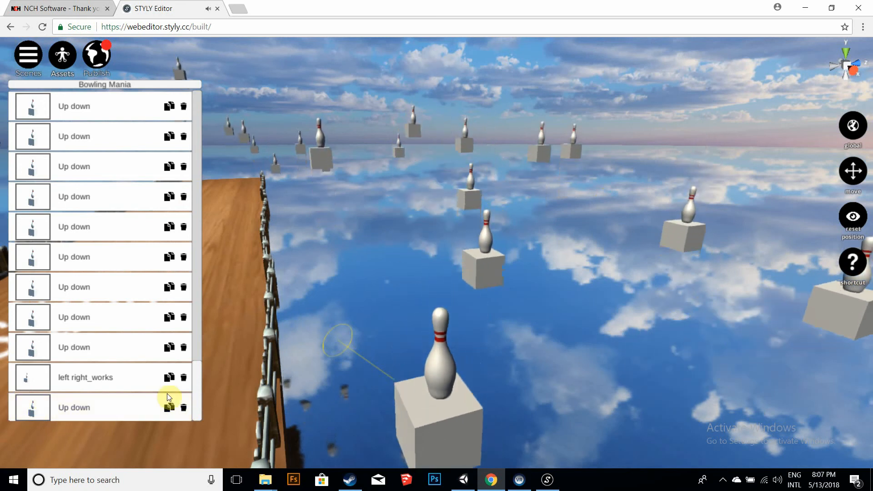
left_click(131, 404)
left_click_drag(281, 329, 360, 350, "alt")
left_click_drag(482, 361, 550, 353)
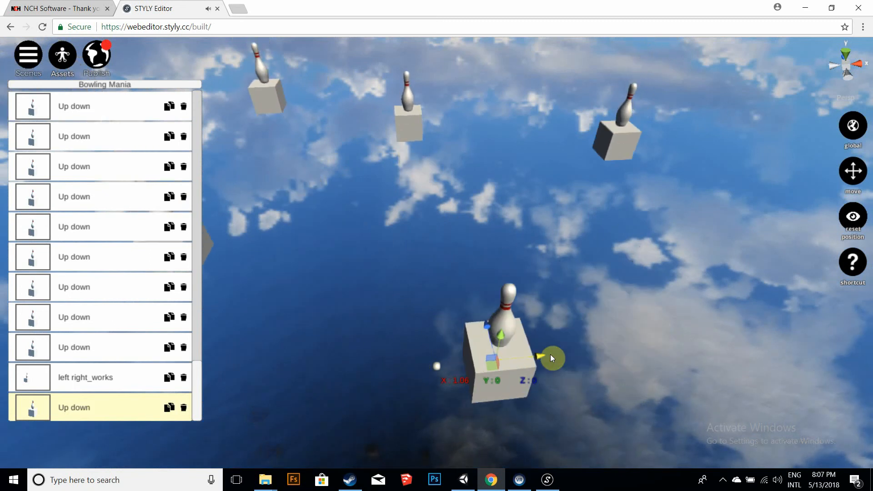
- Open the Bowling Mania publishing dialog, go to the scene's published gallery page and examine its description and VR or WebGL view options
left_click_drag(358, 267, 220, 230, "alt")
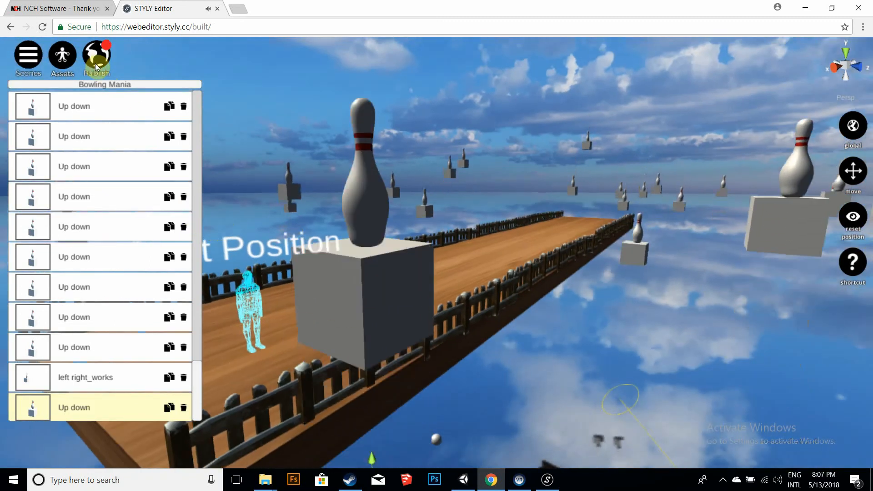
left_click(95, 63)
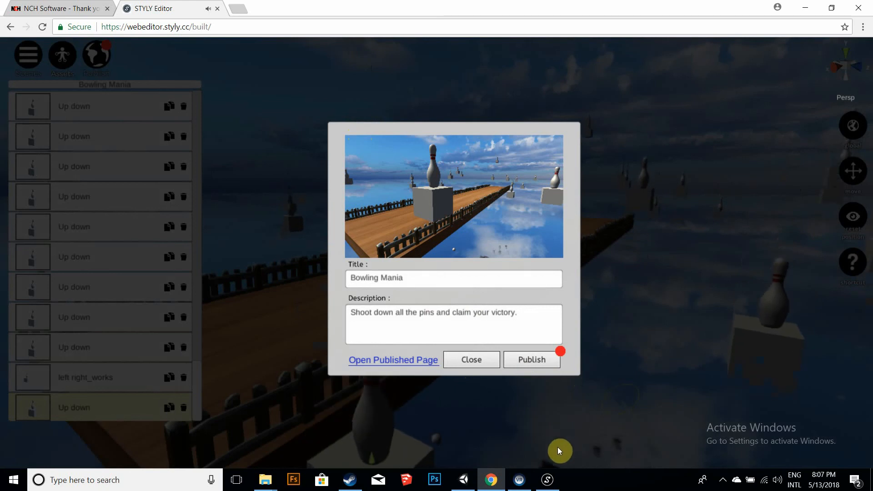
left_click(548, 481)
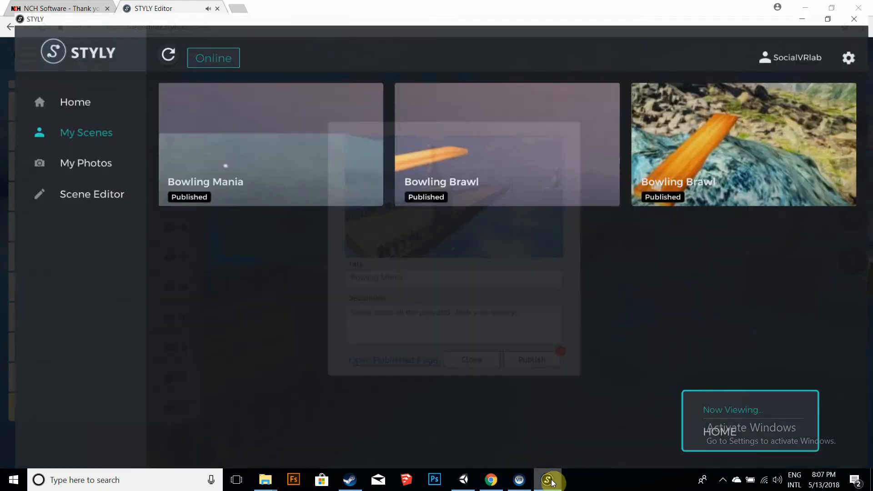
left_click(548, 480)
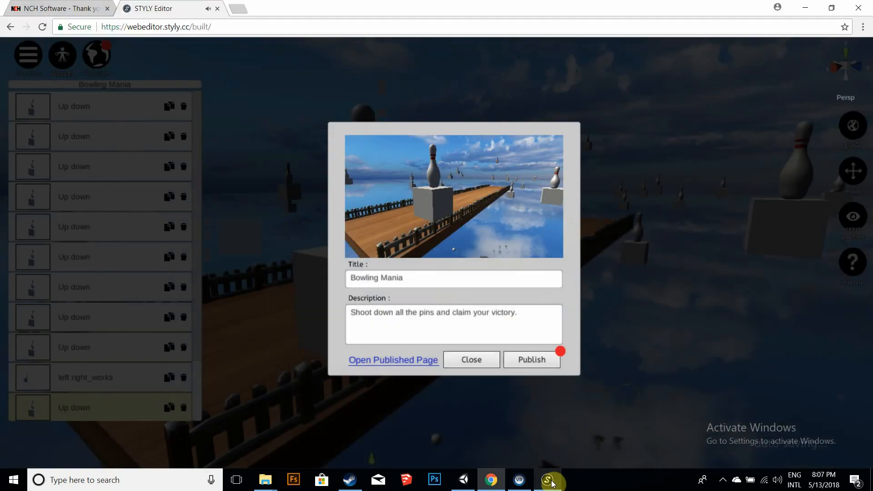
left_click(393, 366)
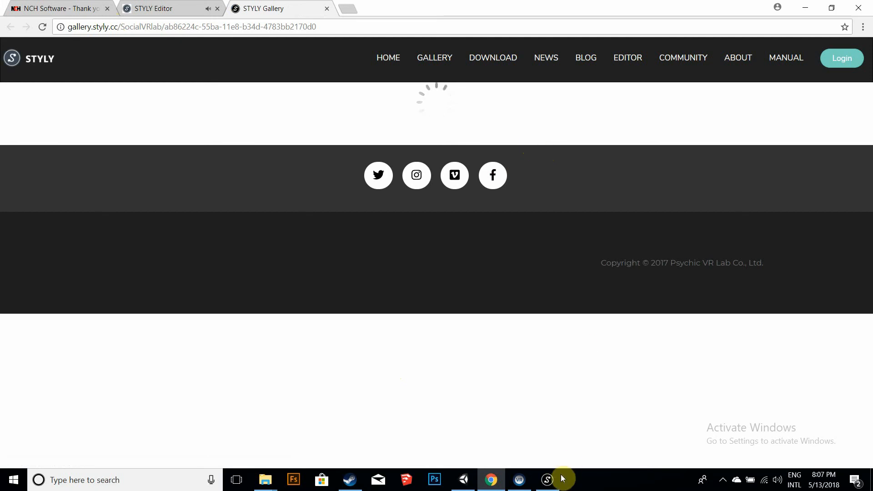
left_click(548, 480)
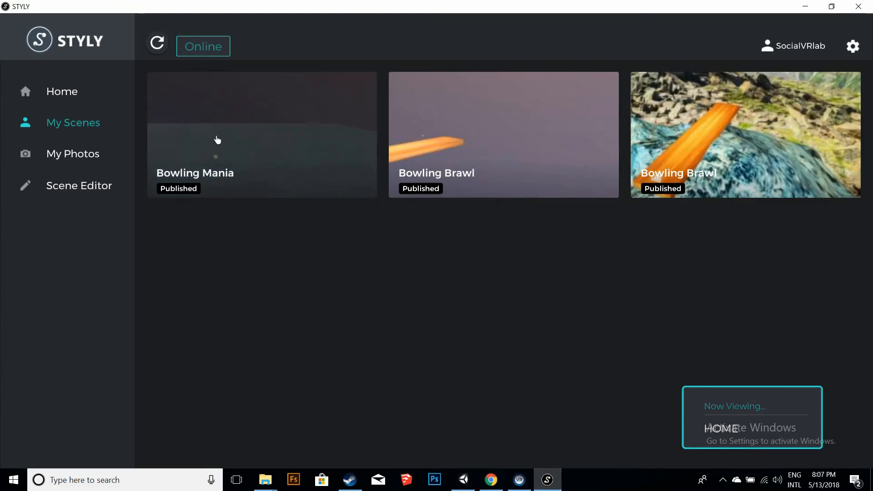
left_click(490, 479)
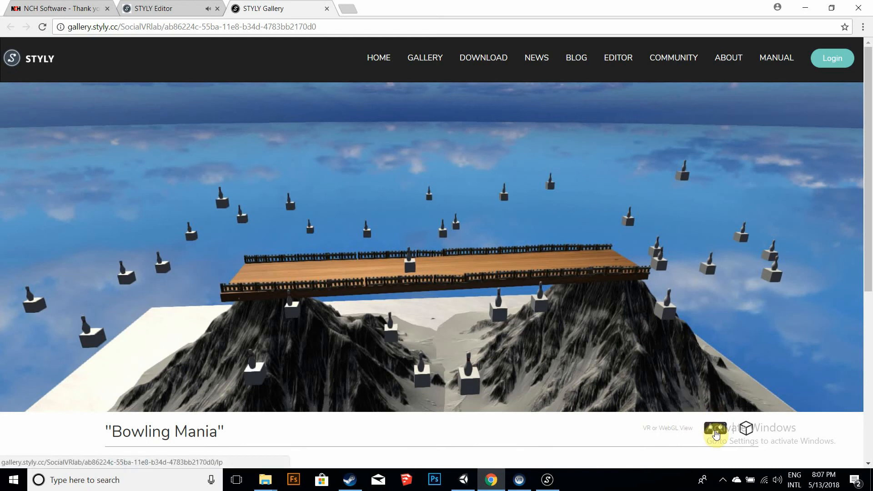
scroll(715, 433, "down", 5)
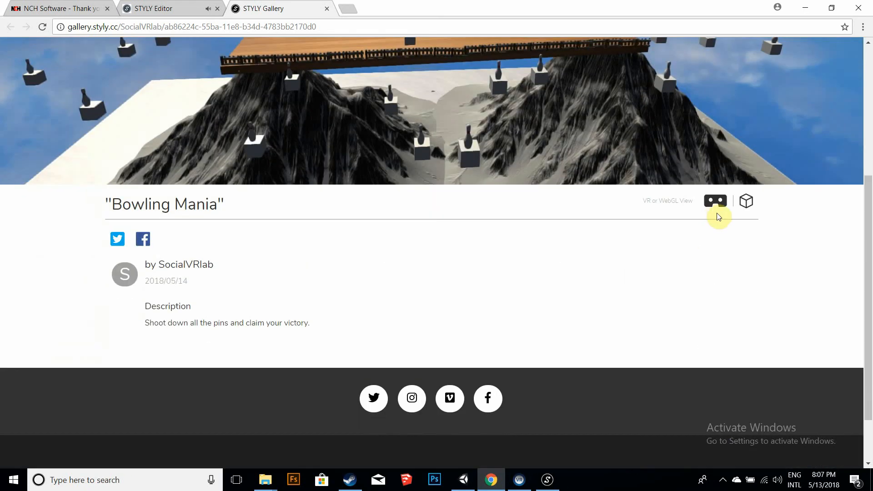
- Switch to the STYLY desktop app and launch the Bowling Mania scene from My Scenes
left_click(802, 10)
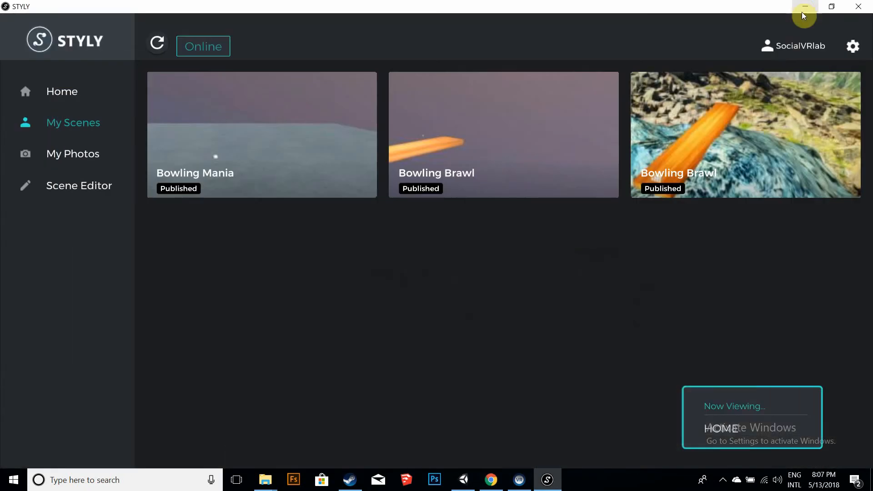
left_click(279, 114)
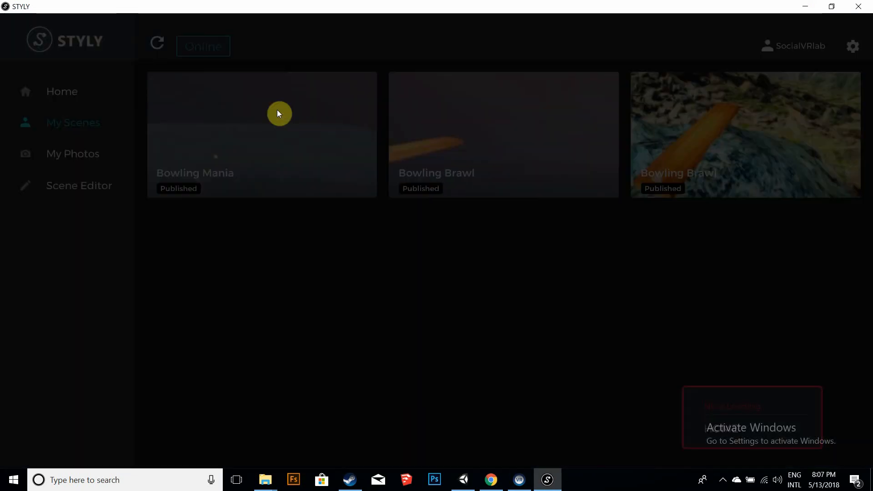